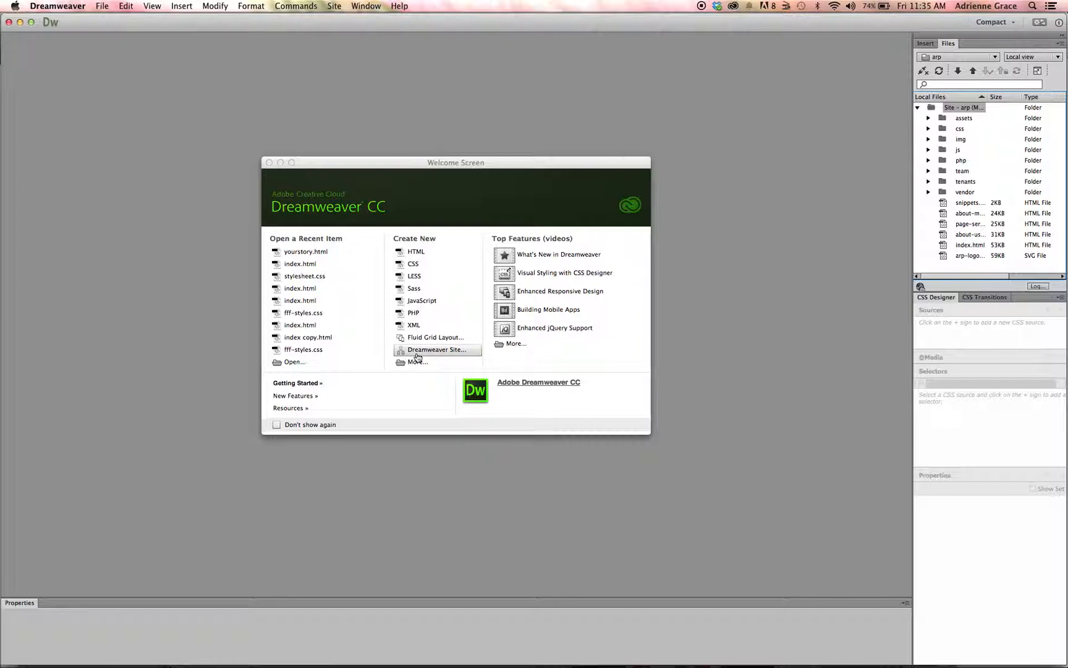
pyautogui.click(419, 356)
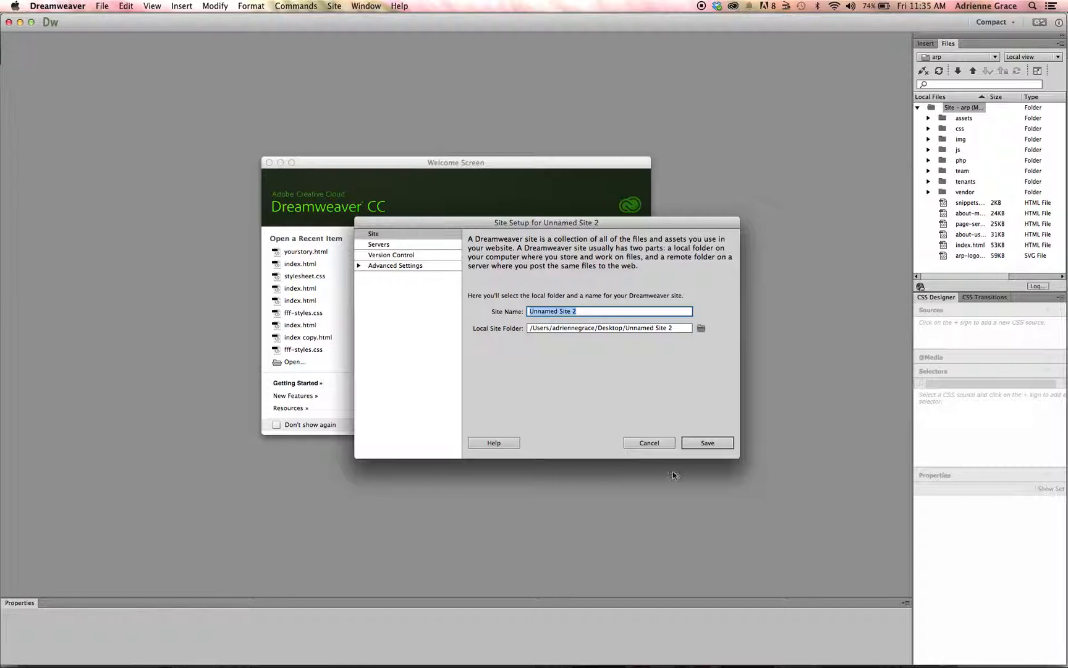
pyautogui.click(650, 442)
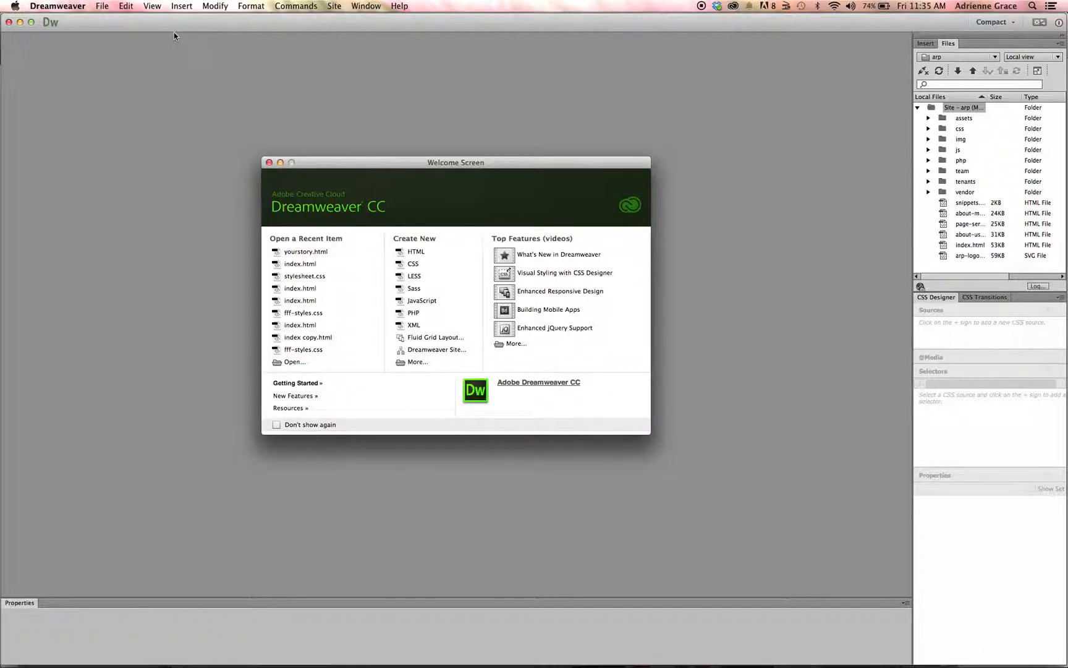
pyautogui.click(338, 8)
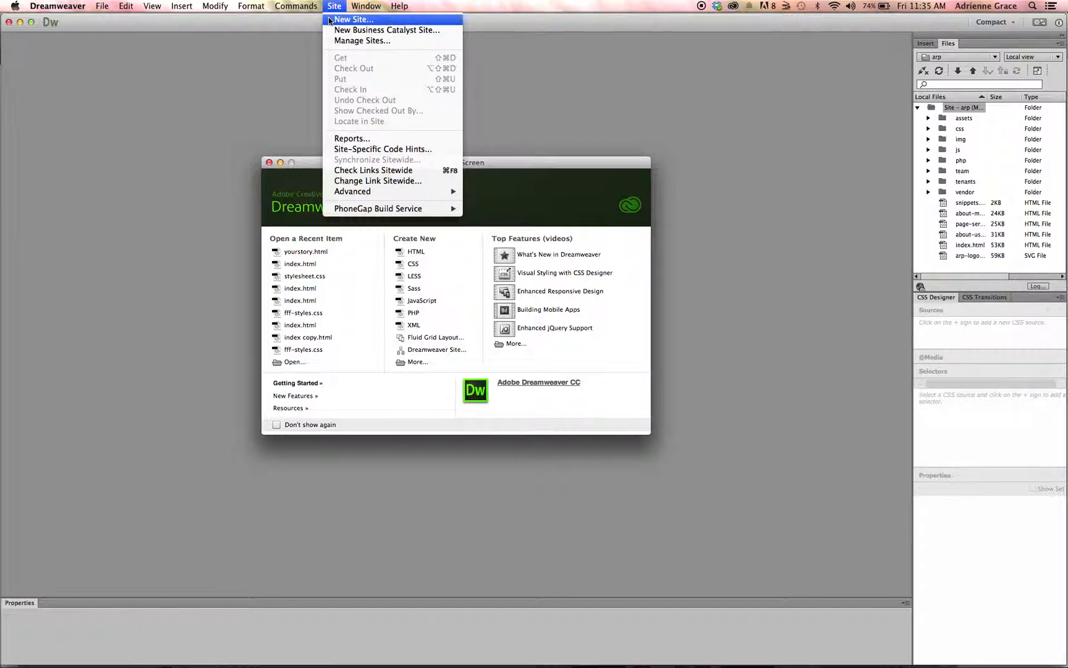
pyautogui.click(346, 19)
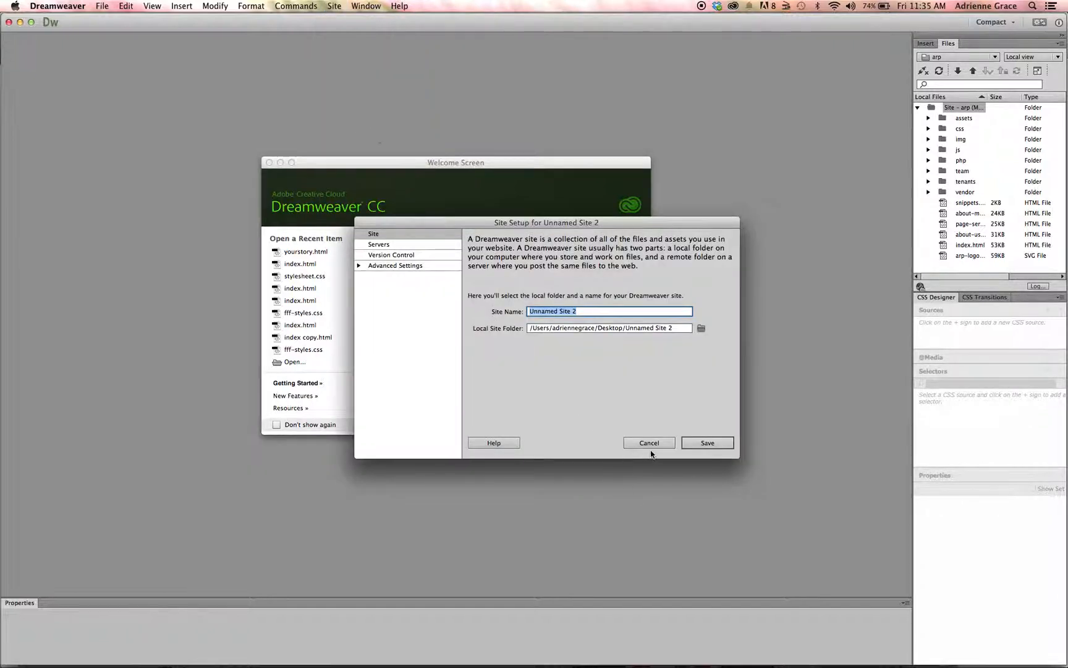
pyautogui.click(650, 443)
pyautogui.click(334, 6)
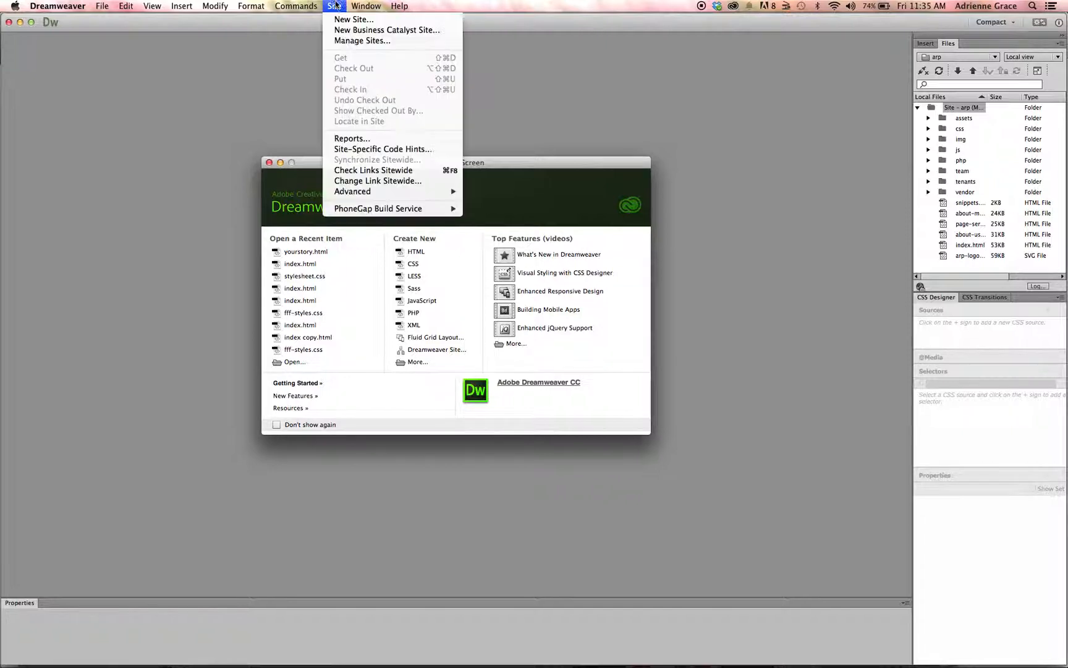
pyautogui.click(338, 42)
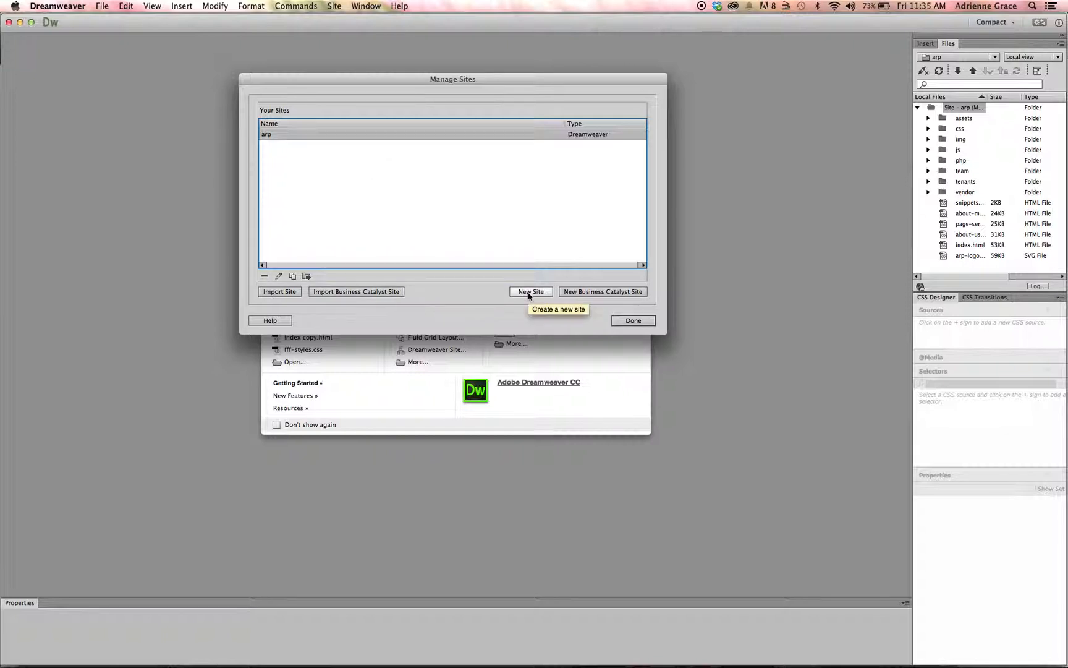
pyautogui.click(633, 320)
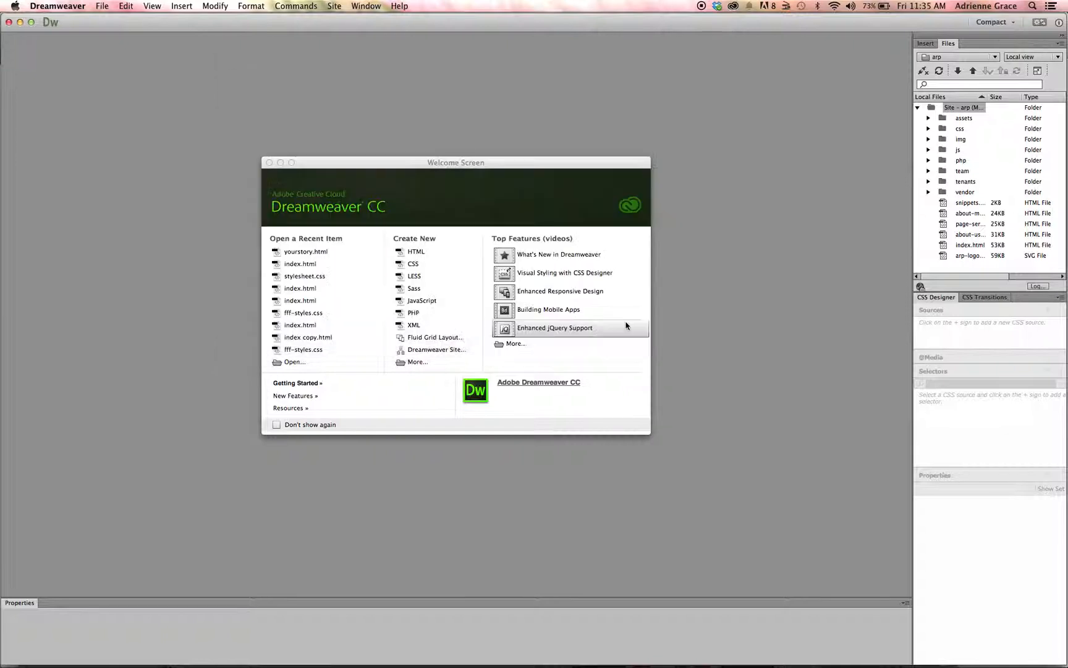
# Create a new site named Sample through the site manager, using the sample folder inside Desktop/cim143 as its local site folder
pyautogui.click(995, 58)
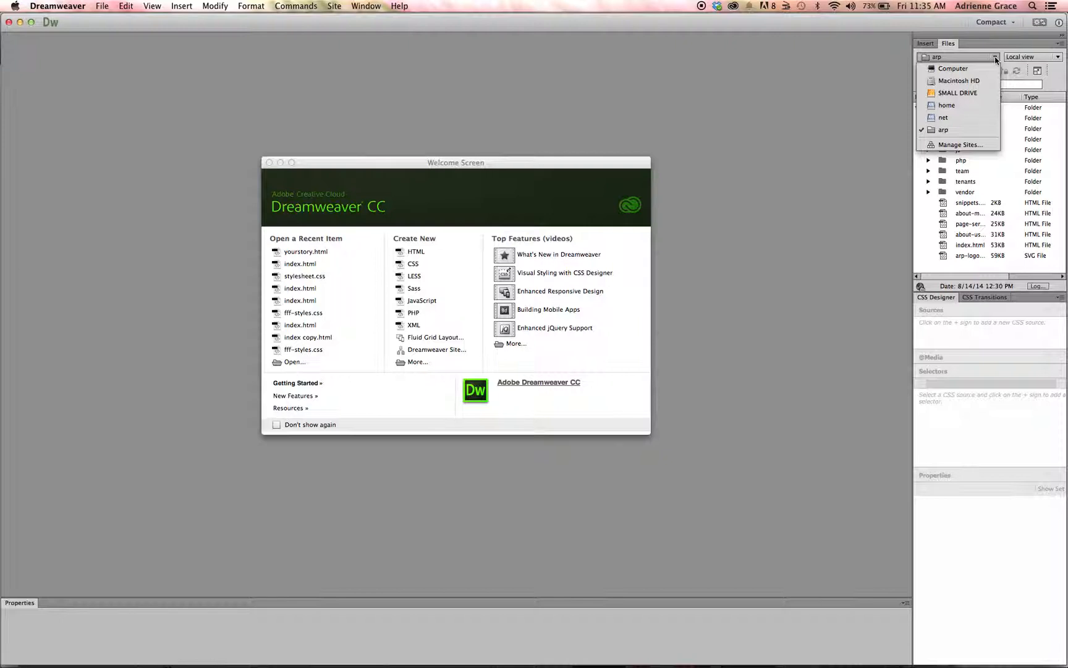
pyautogui.click(954, 146)
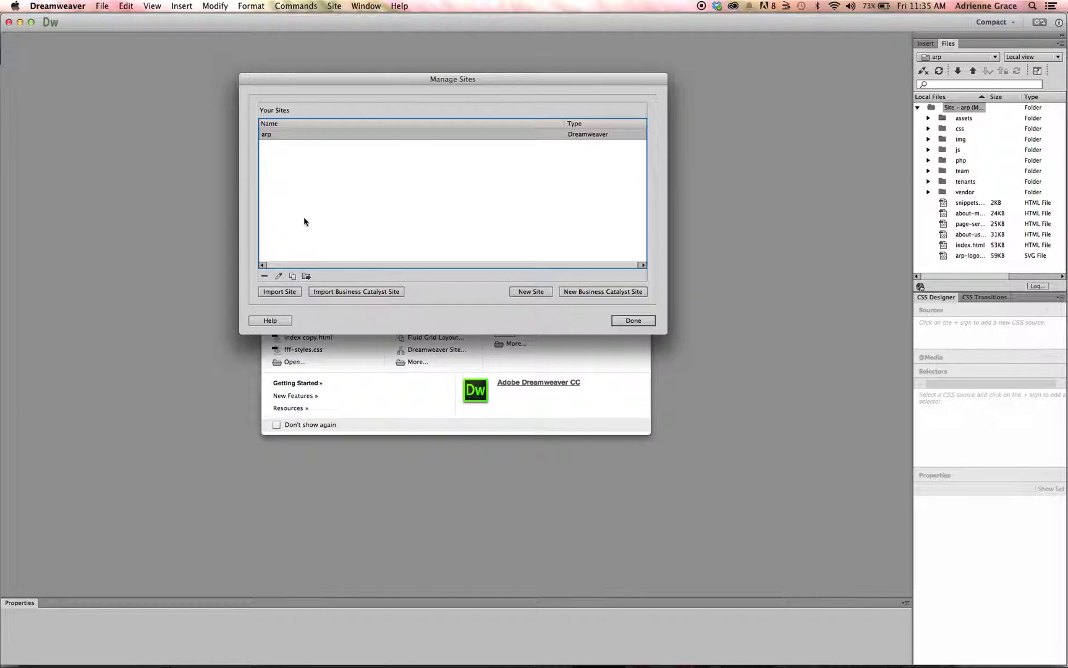
pyautogui.click(529, 295)
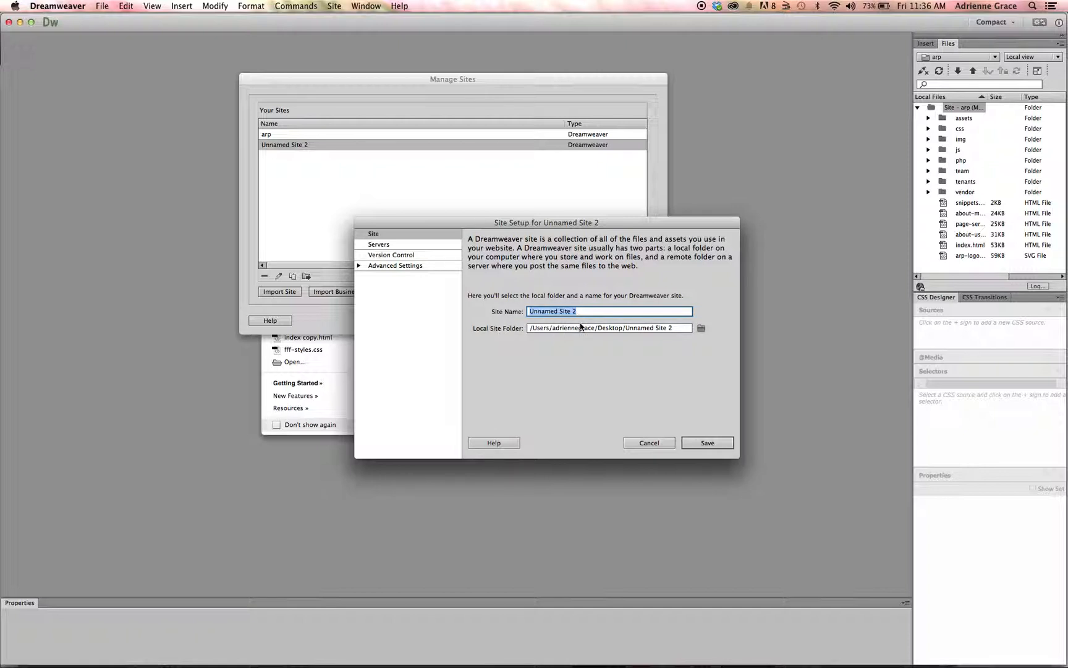
pyautogui.write('Sample')
pyautogui.click(701, 328)
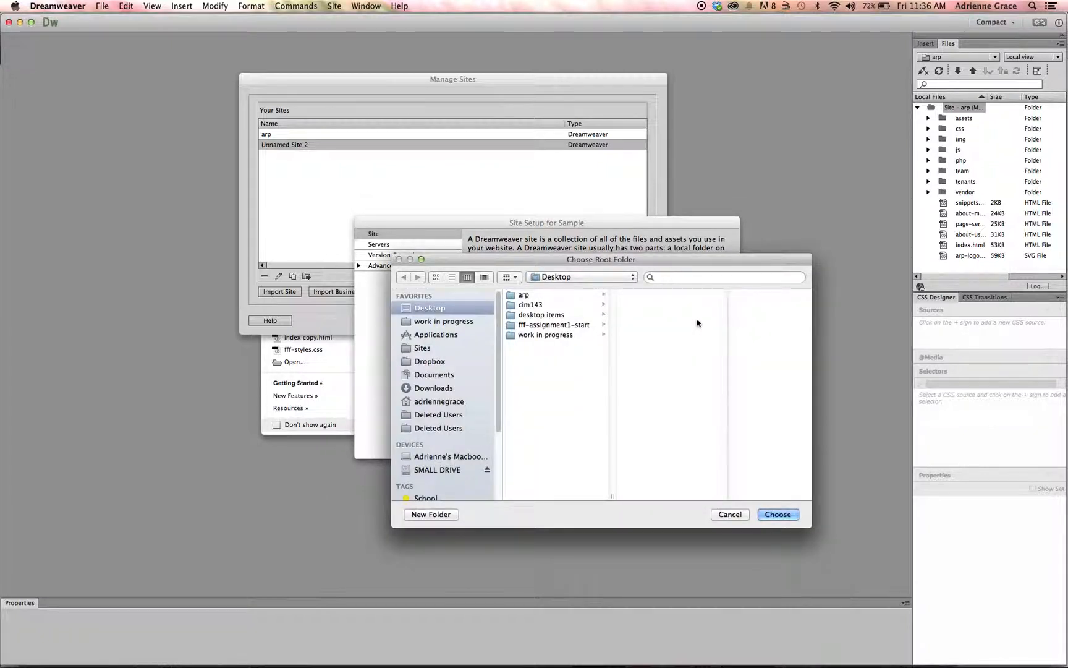
pyautogui.click(522, 307)
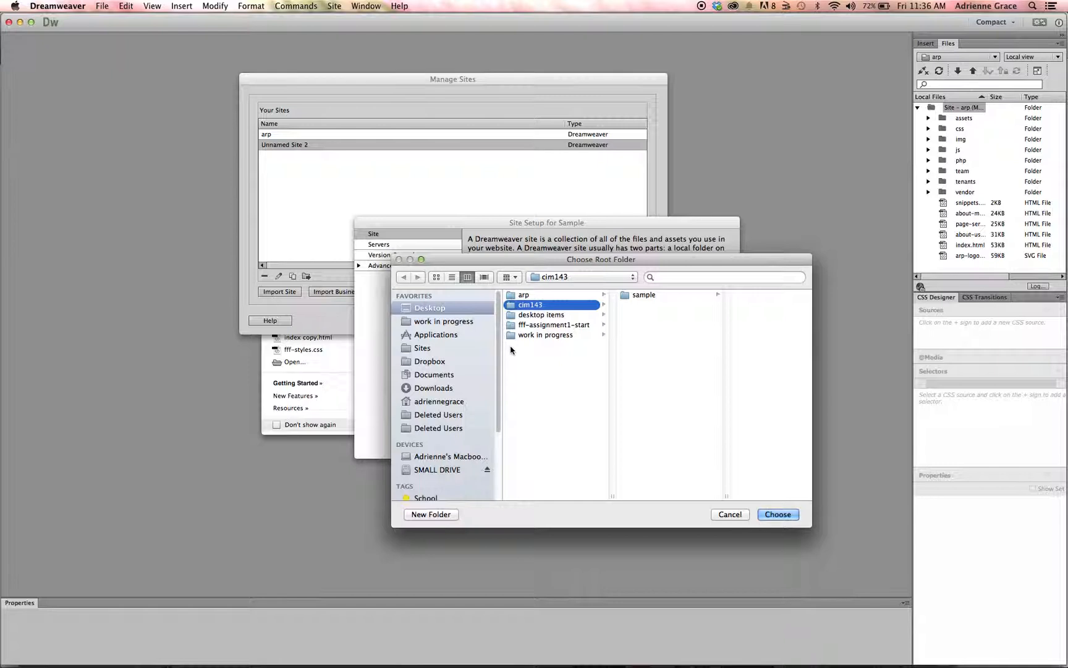
pyautogui.click(643, 295)
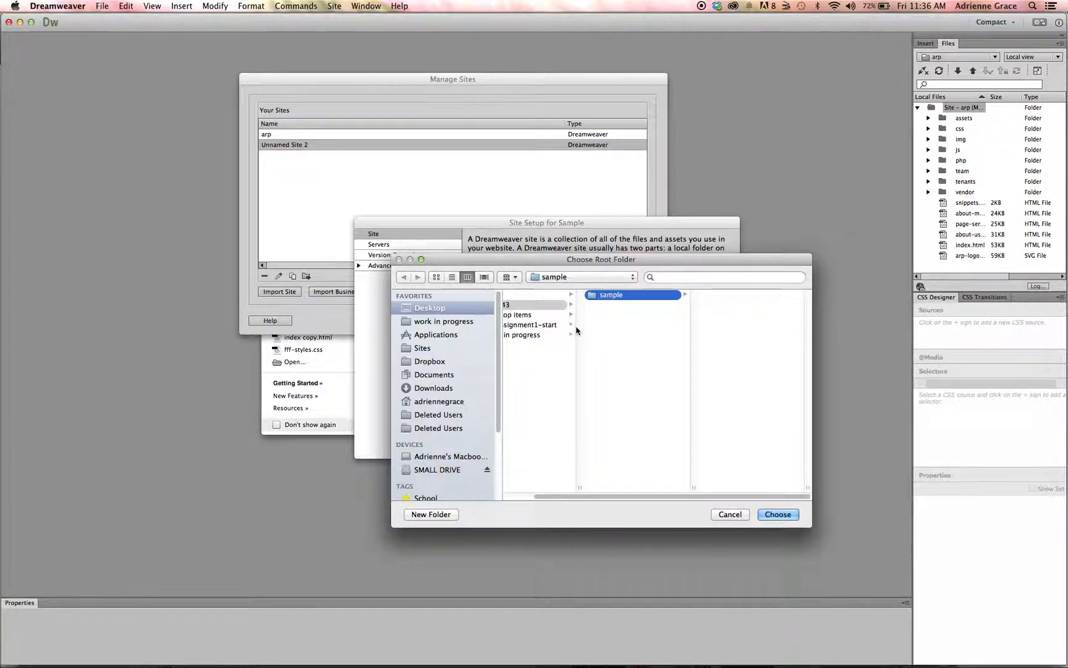
pyautogui.click(778, 520)
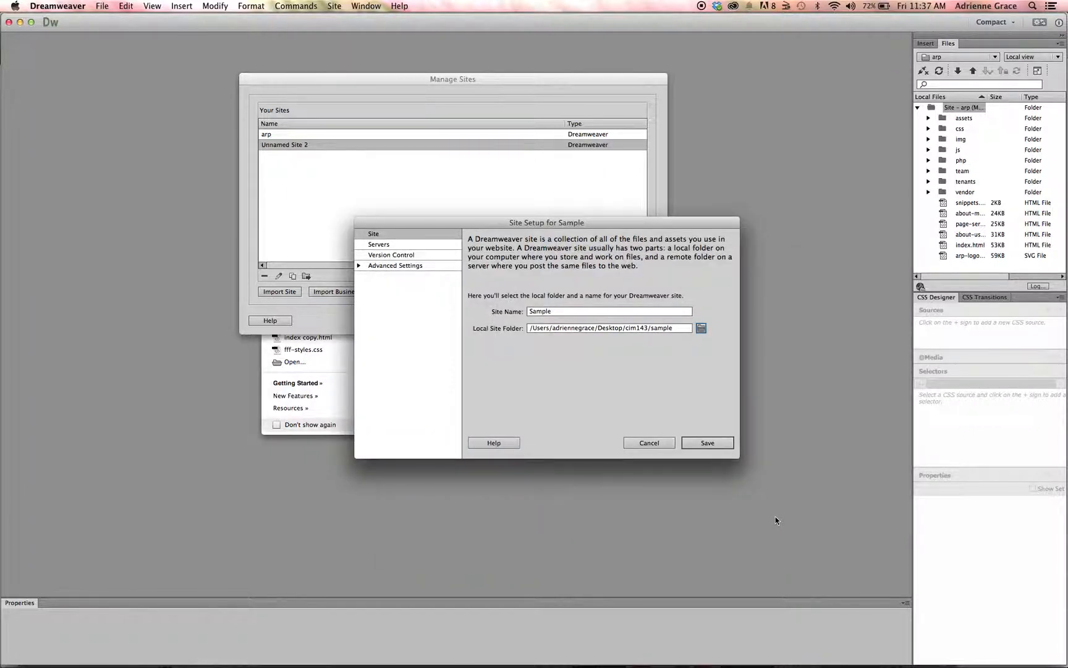
# Create an images folder inside the sample folder and set it as the site's default images folder
pyautogui.click(371, 266)
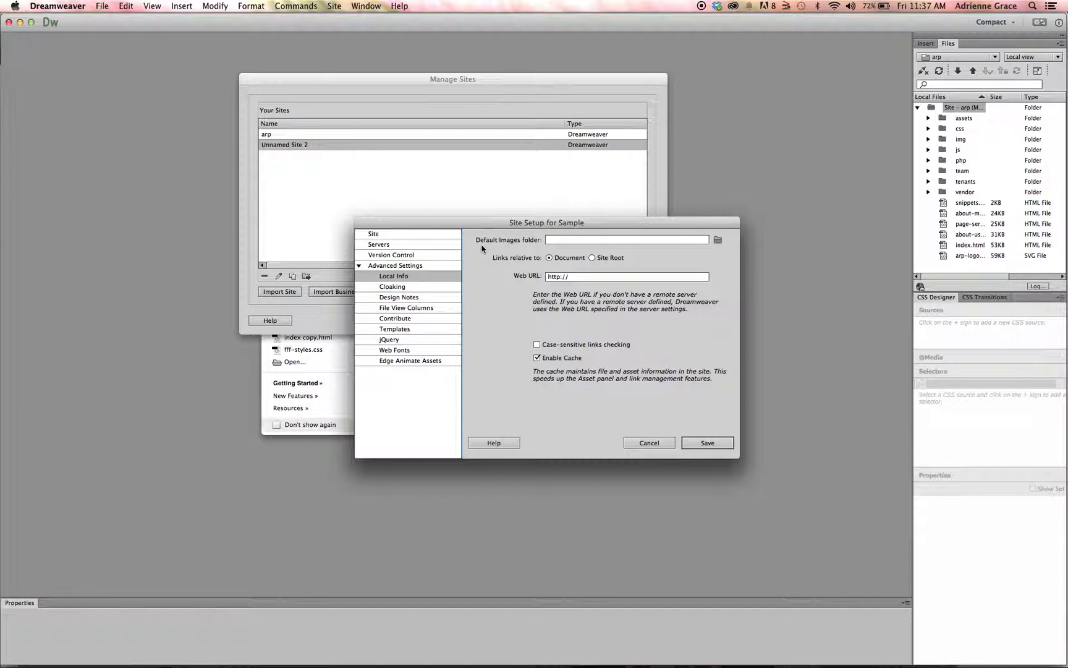
pyautogui.click(717, 240)
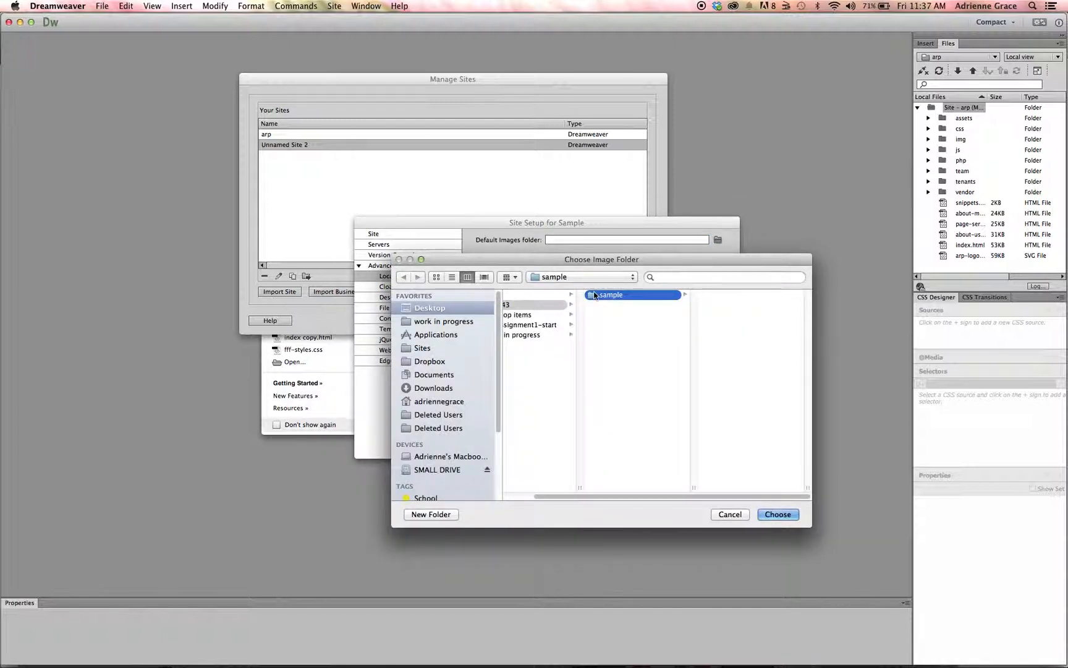
pyautogui.click(429, 515)
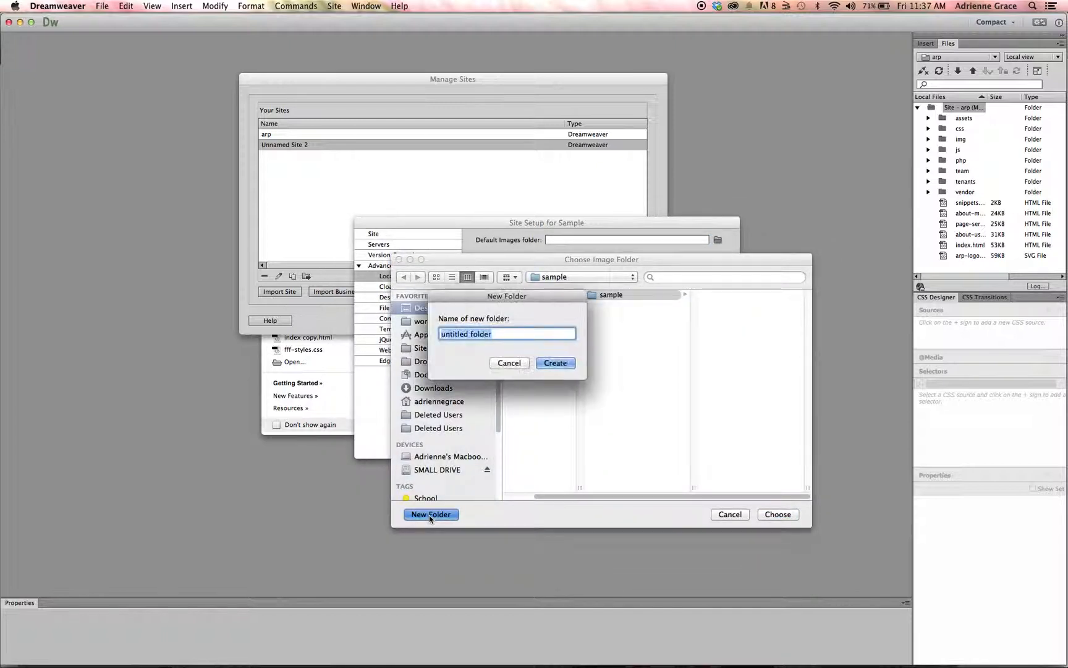
pyautogui.write('iamges')
pyautogui.press('BackSpace')
pyautogui.press('BackSpace')
pyautogui.press('BackSpace')
pyautogui.press('BackSpace')
pyautogui.press('BackSpace')
pyautogui.write('mages')
pyautogui.click(556, 364)
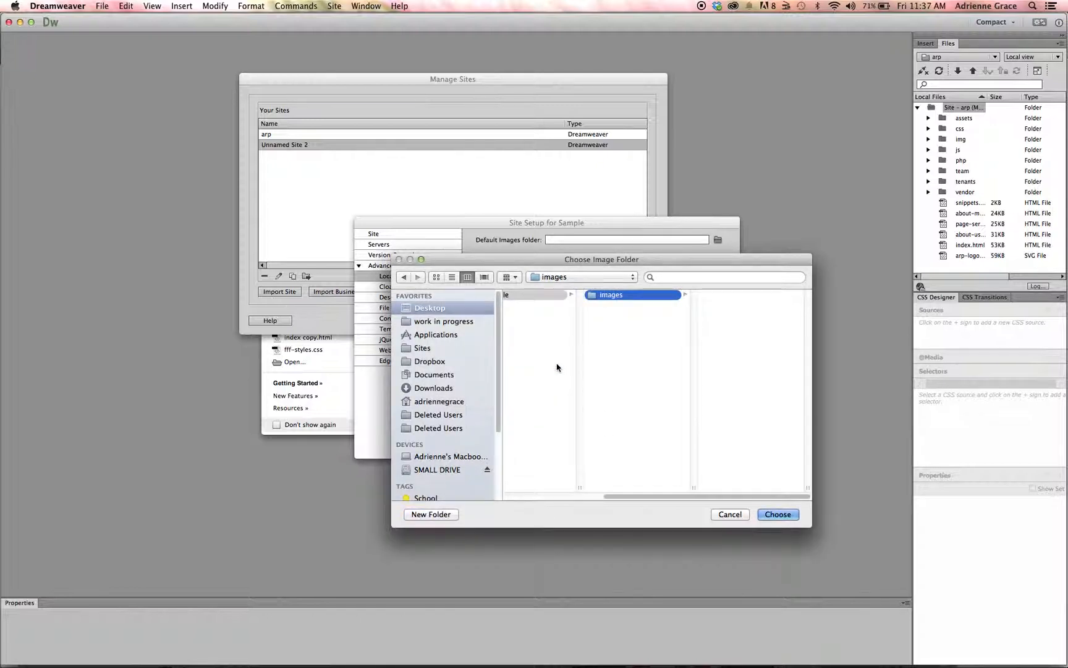
pyautogui.click(778, 514)
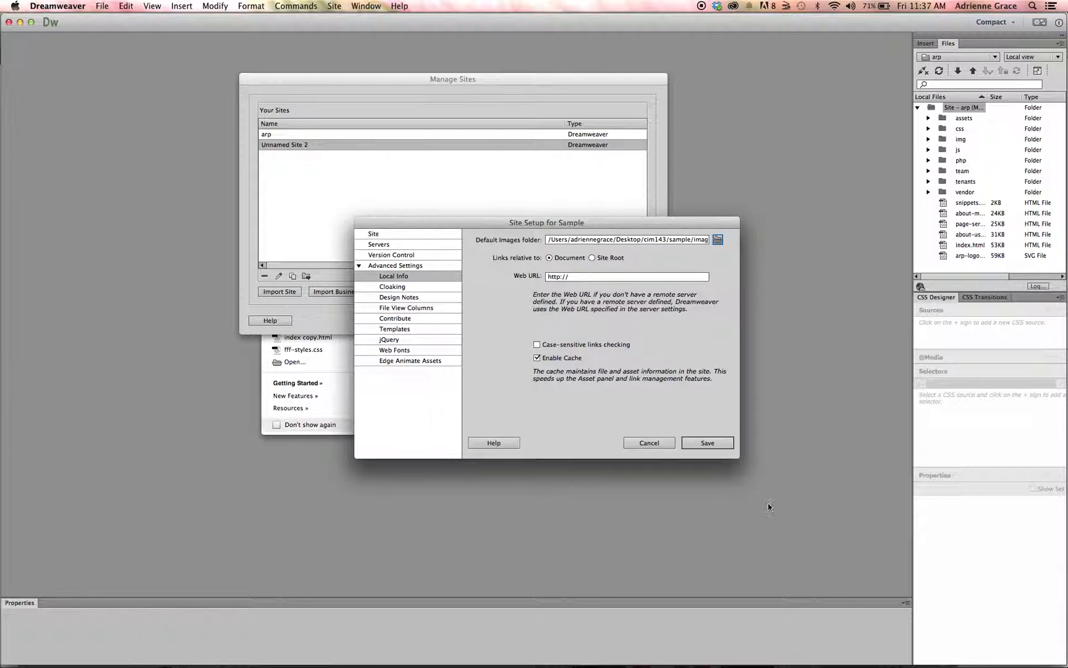
# Check the Sample site's server settings without adding a server, save the site setup and close the site manager
pyautogui.click(406, 247)
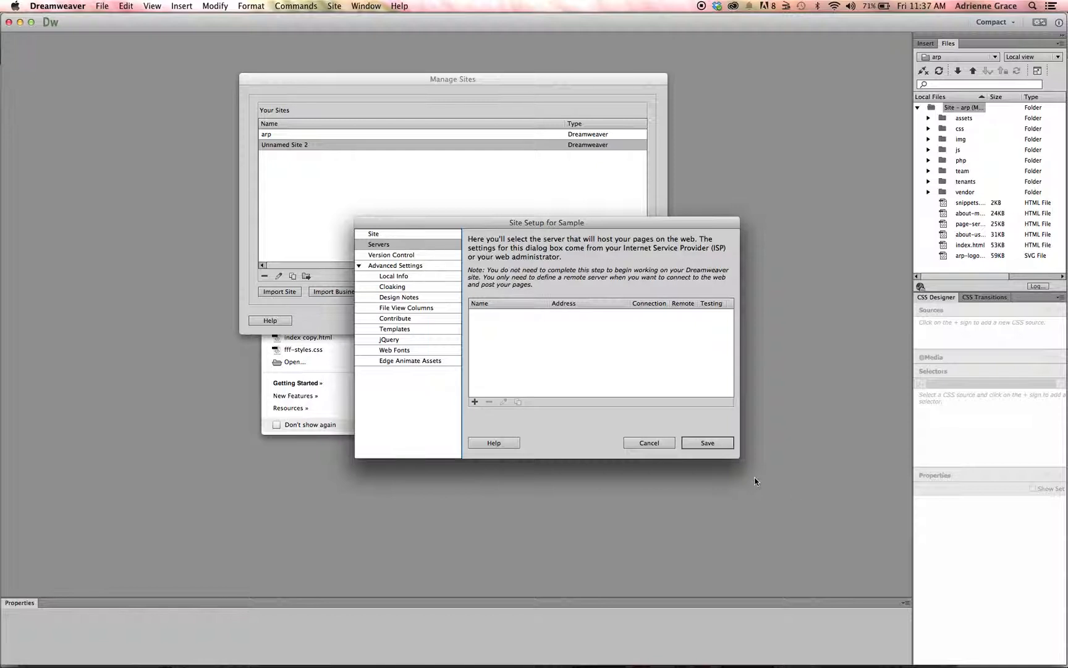
pyautogui.click(721, 446)
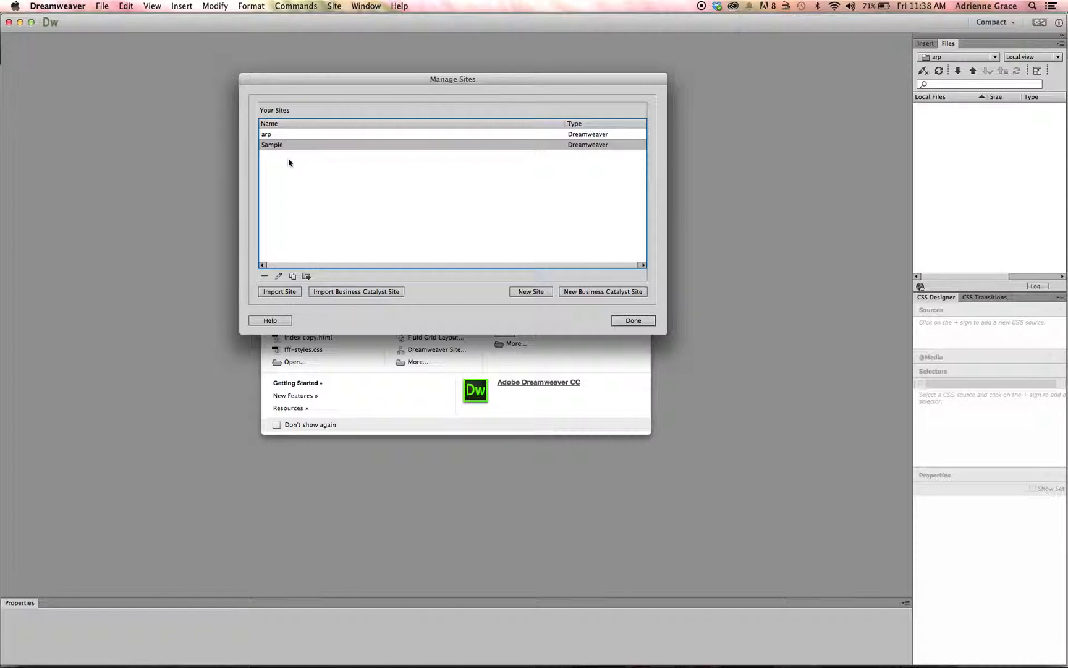
pyautogui.click(628, 320)
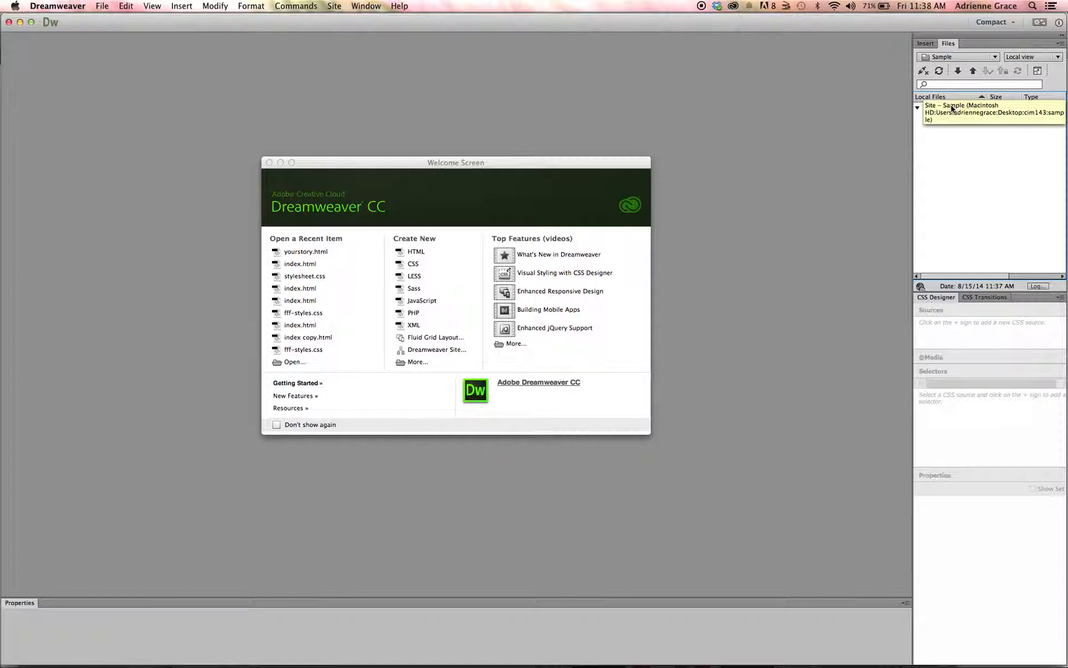
# Examine the Sample site's files and the available locations, view the Computer location, and return to the Sample site
pyautogui.click(968, 119)
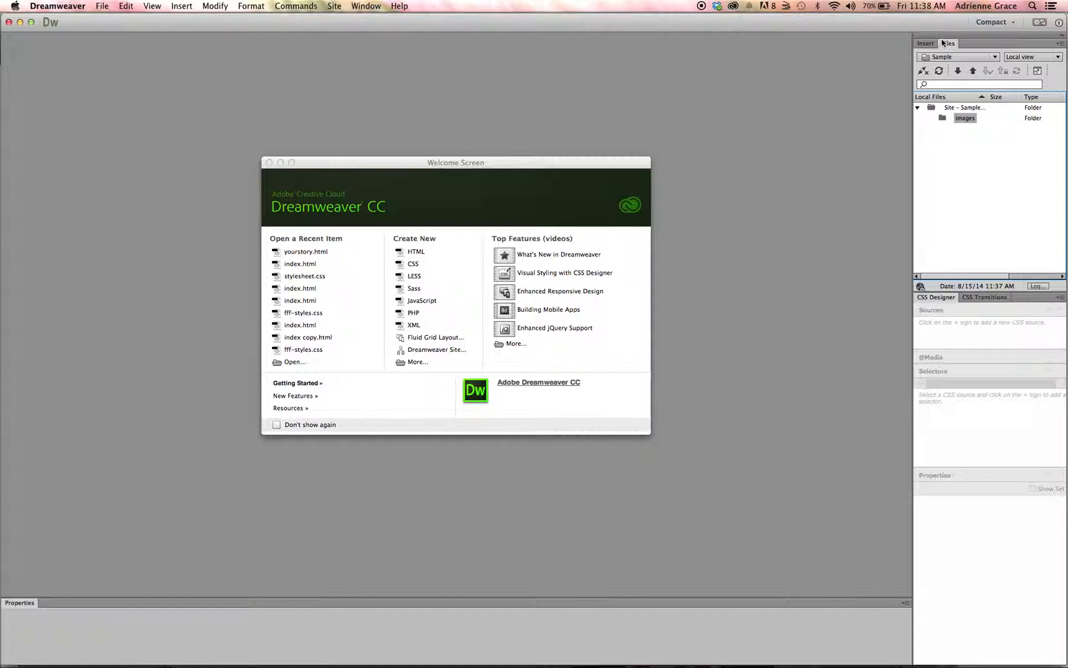
pyautogui.click(966, 57)
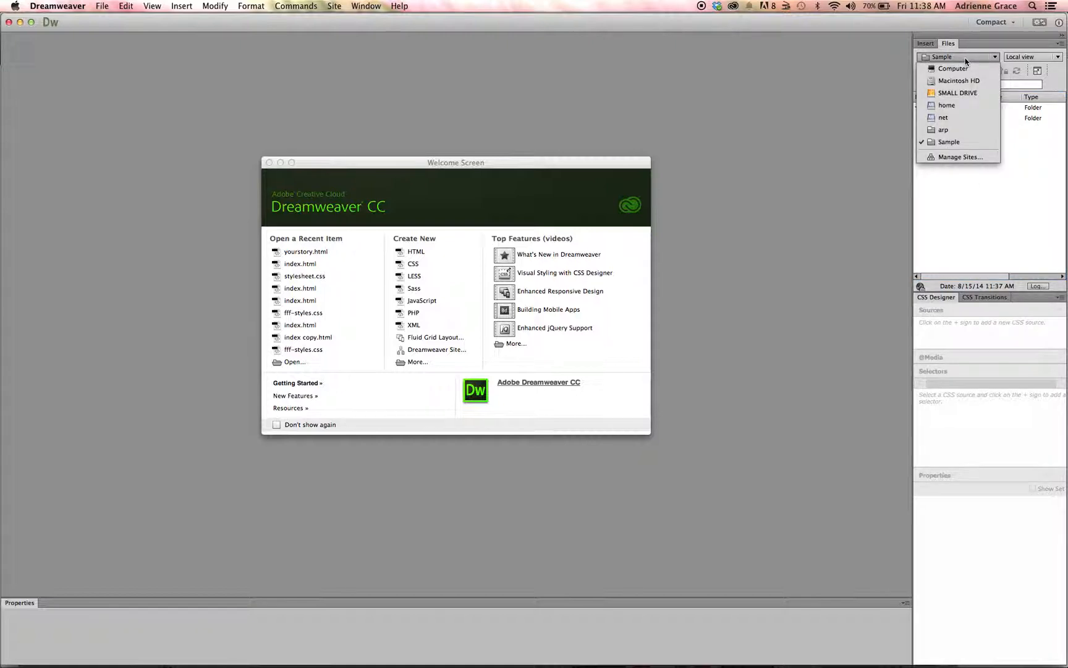
pyautogui.click(966, 58)
pyautogui.click(966, 58)
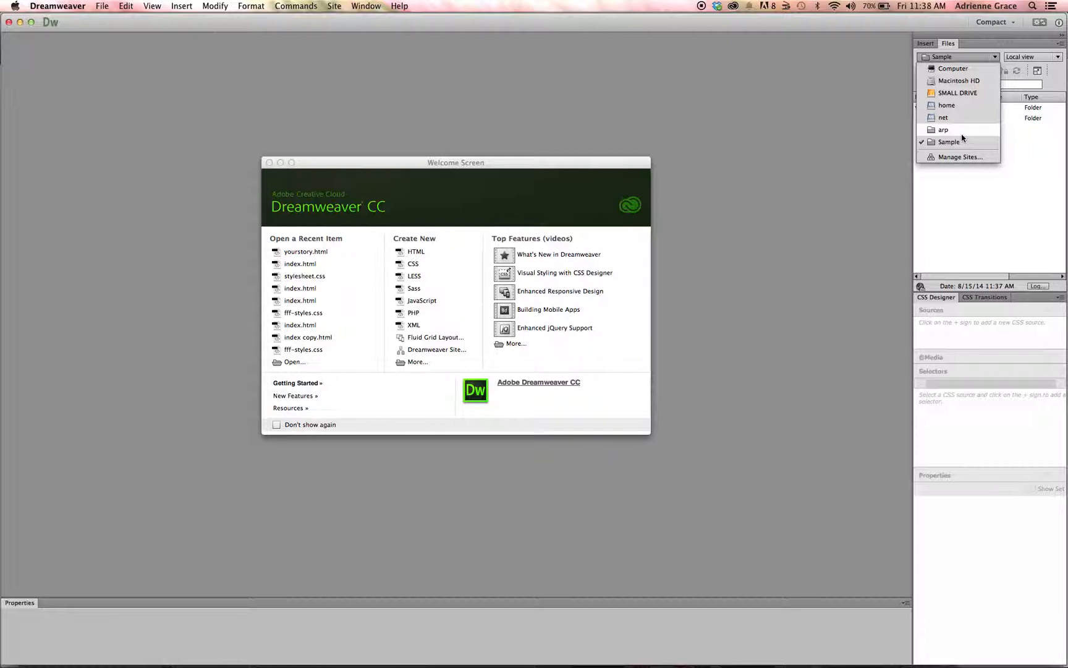
pyautogui.click(960, 58)
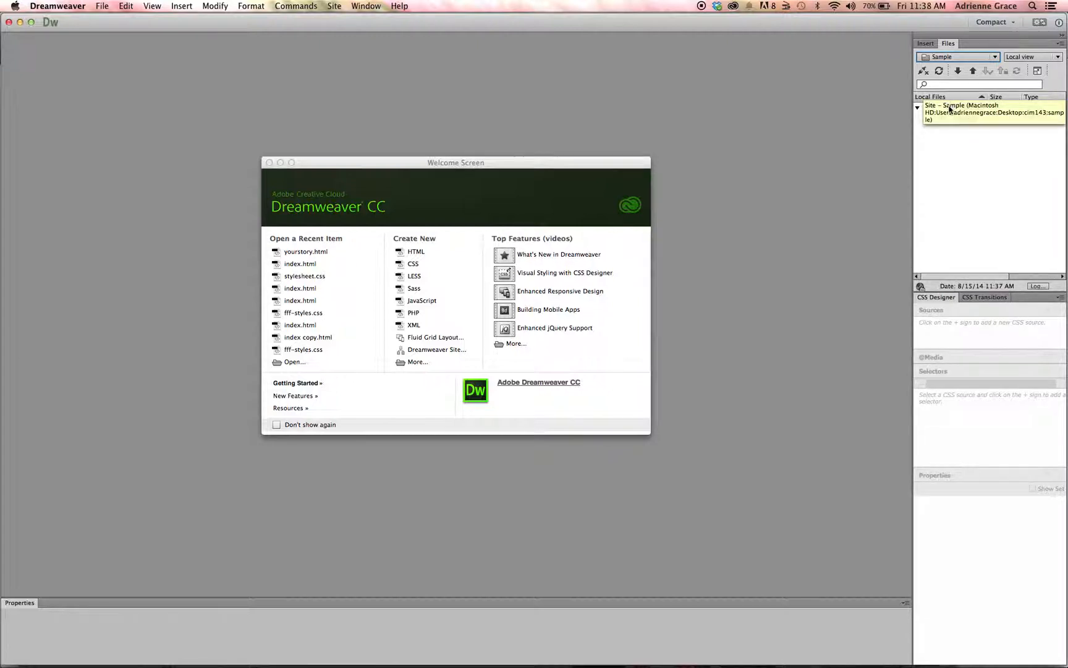
pyautogui.click(964, 59)
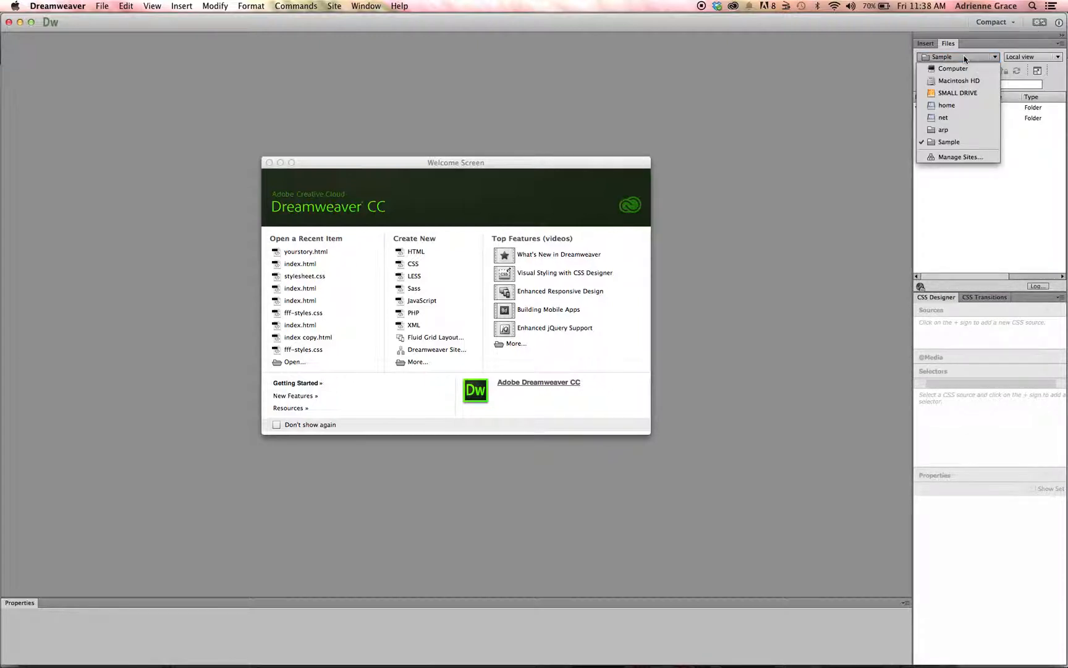
pyautogui.click(965, 69)
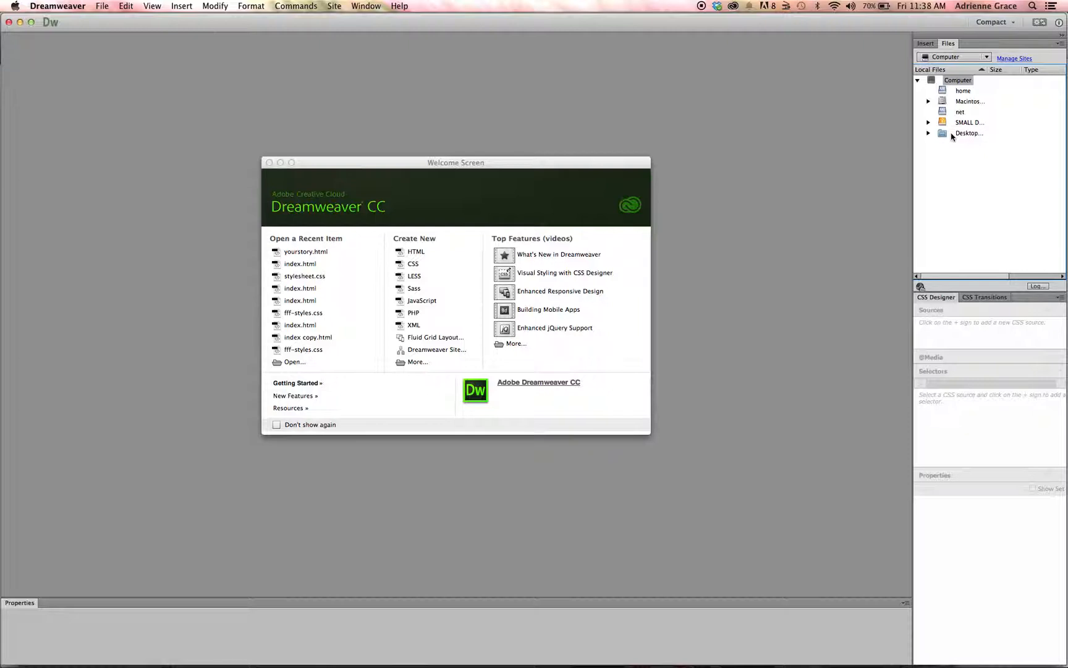
pyautogui.click(962, 57)
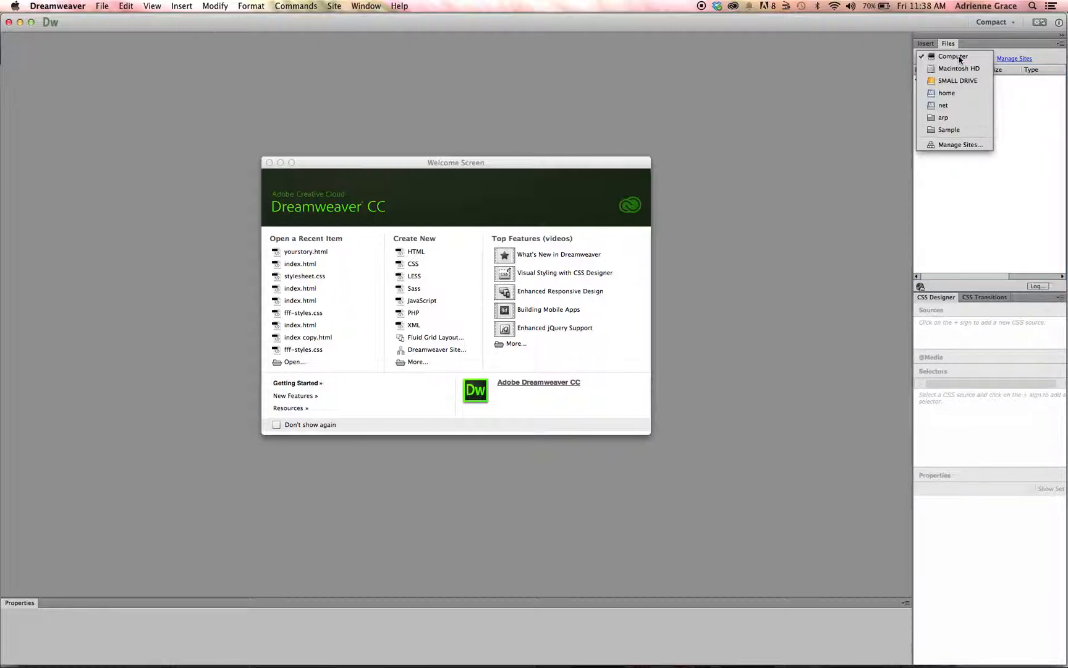
pyautogui.click(956, 130)
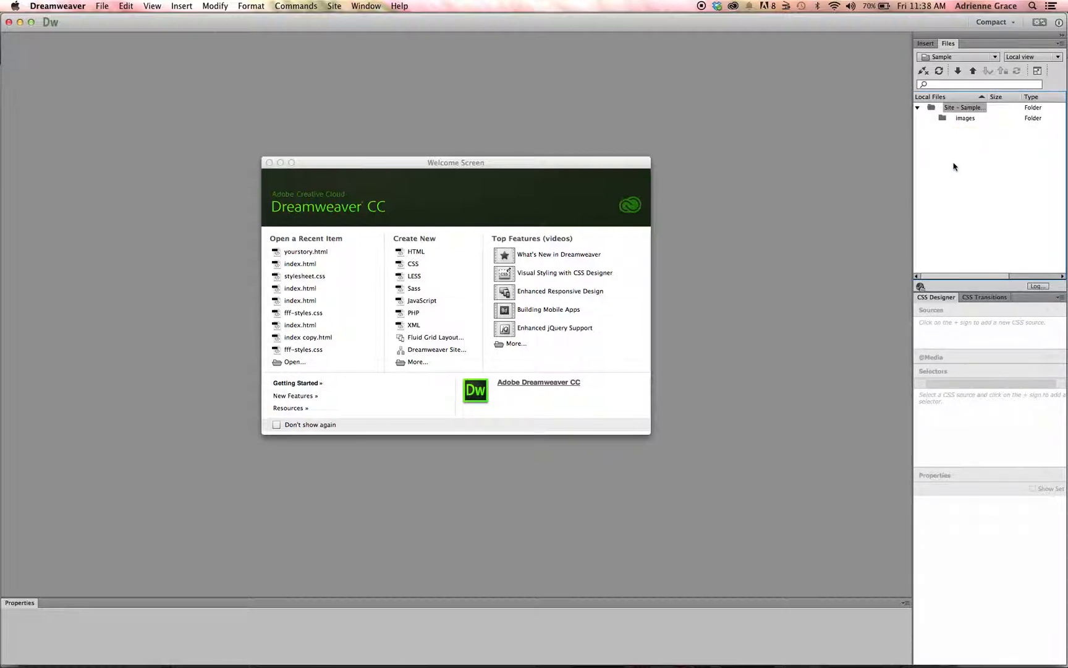